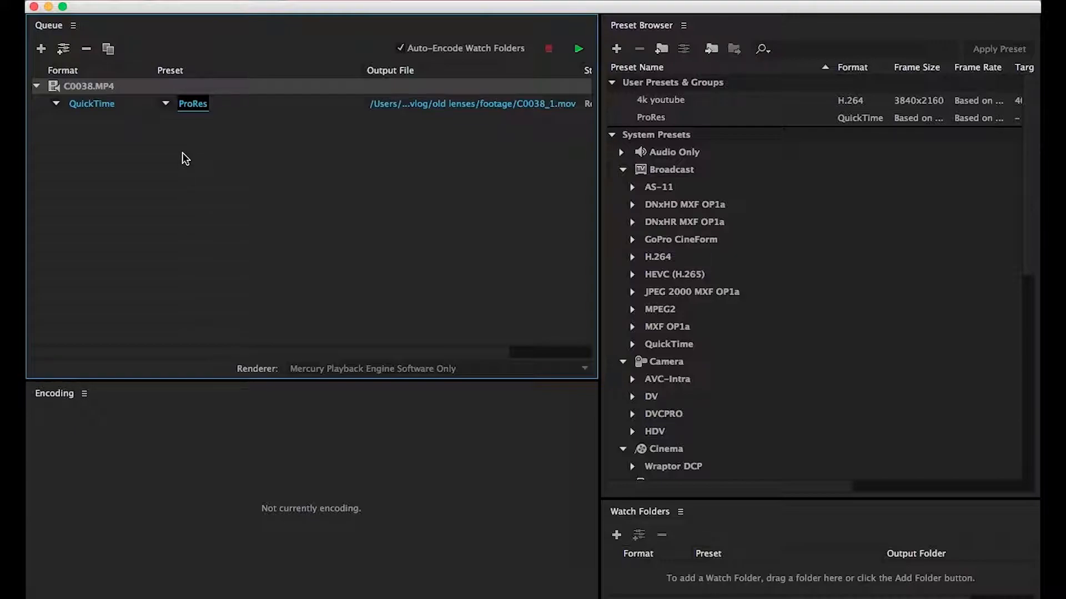
- Open the export settings of C0038.MP4's ProRes output and review the available QuickTime video codecs
{"action": "left_click", "coordinate": [191, 113]}
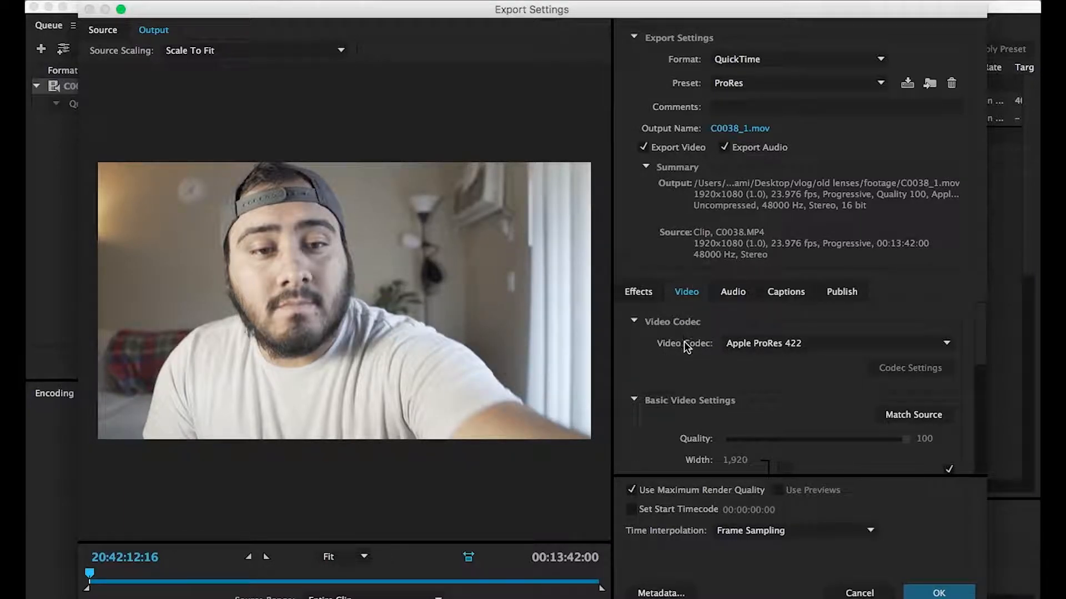
{"action": "left_click", "coordinate": [797, 347]}
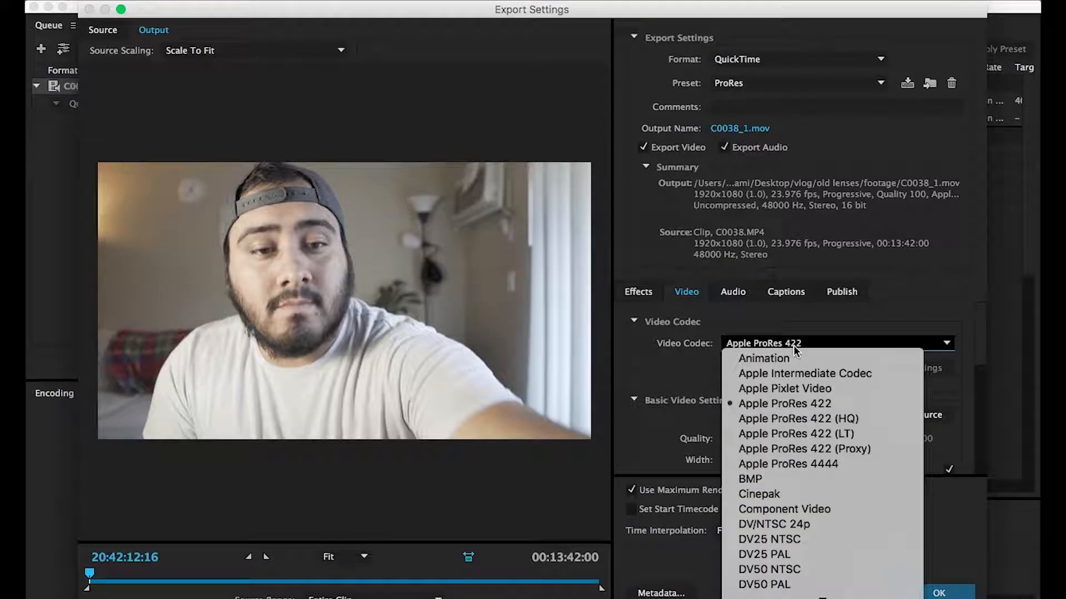
{"action": "scroll", "coordinate": [785, 371], "scroll_direction": "down", "scroll_amount": 5}
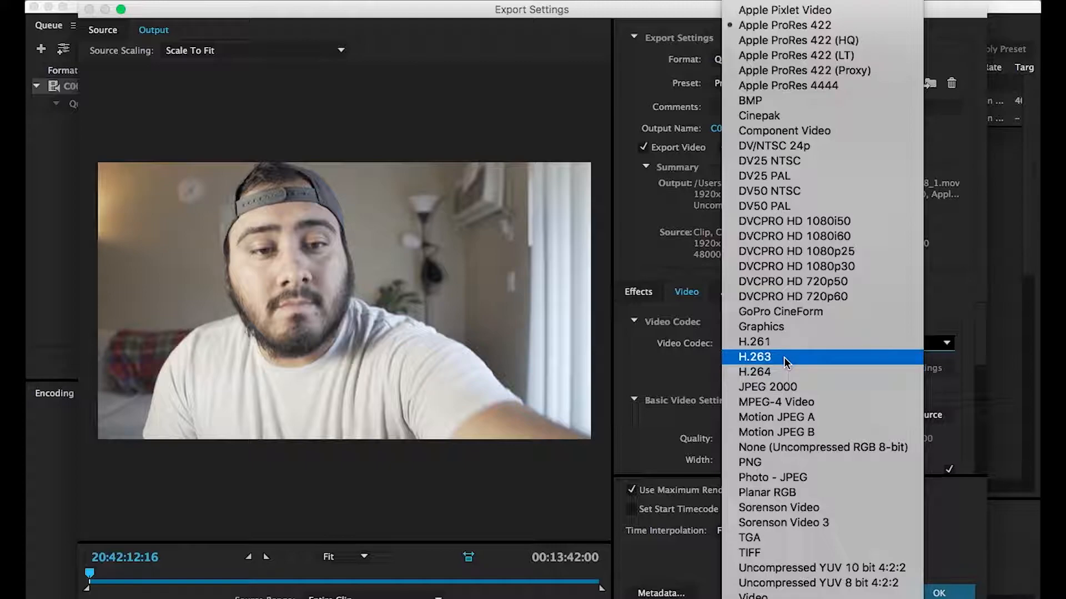
{"action": "mouse_move", "coordinate": [831, 2]}
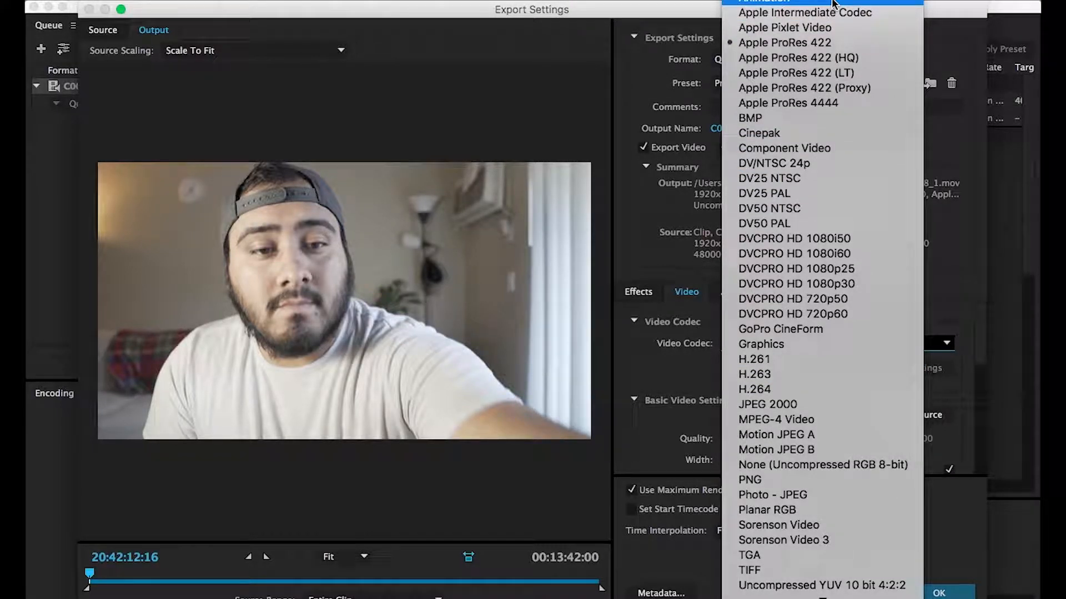
{"action": "left_click", "coordinate": [810, 420]}
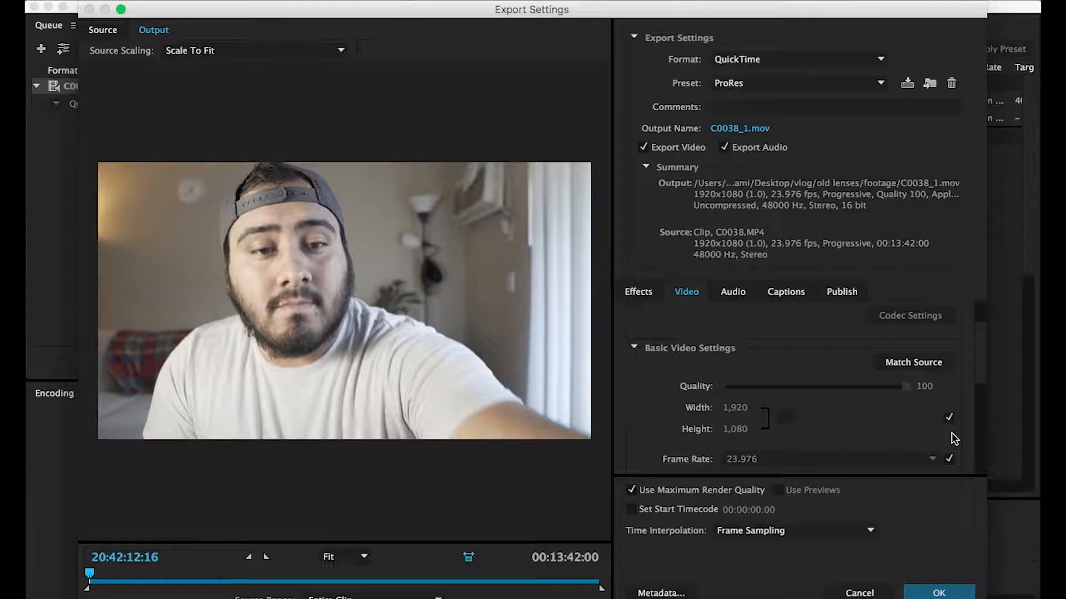
- Examine the ProRes output's basic video settings, render depth, advanced settings and bitrate settings
{"action": "scroll", "coordinate": [687, 376], "scroll_direction": "down", "scroll_amount": 5}
{"action": "scroll", "coordinate": [686, 375], "scroll_direction": "up", "scroll_amount": 3}
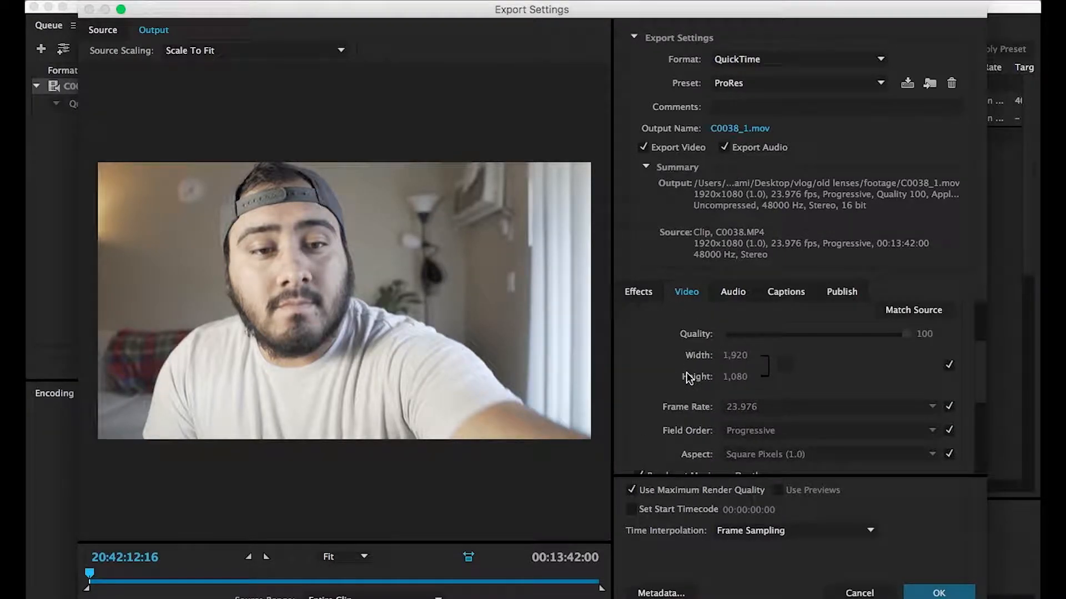
{"action": "scroll", "coordinate": [678, 393], "scroll_direction": "down", "scroll_amount": 3}
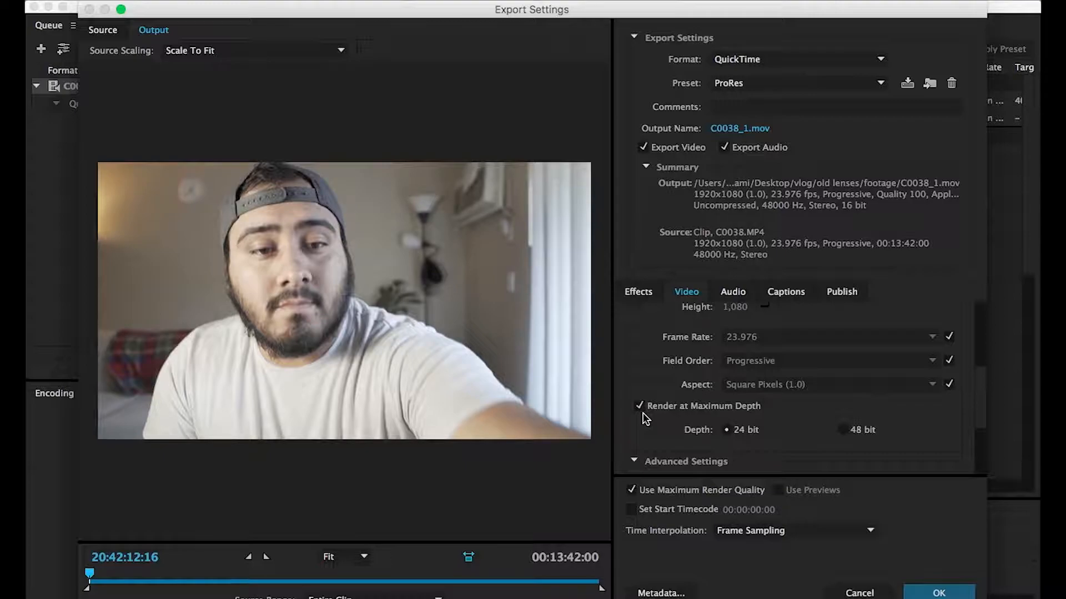
{"action": "scroll", "coordinate": [644, 419], "scroll_direction": "down", "scroll_amount": 4}
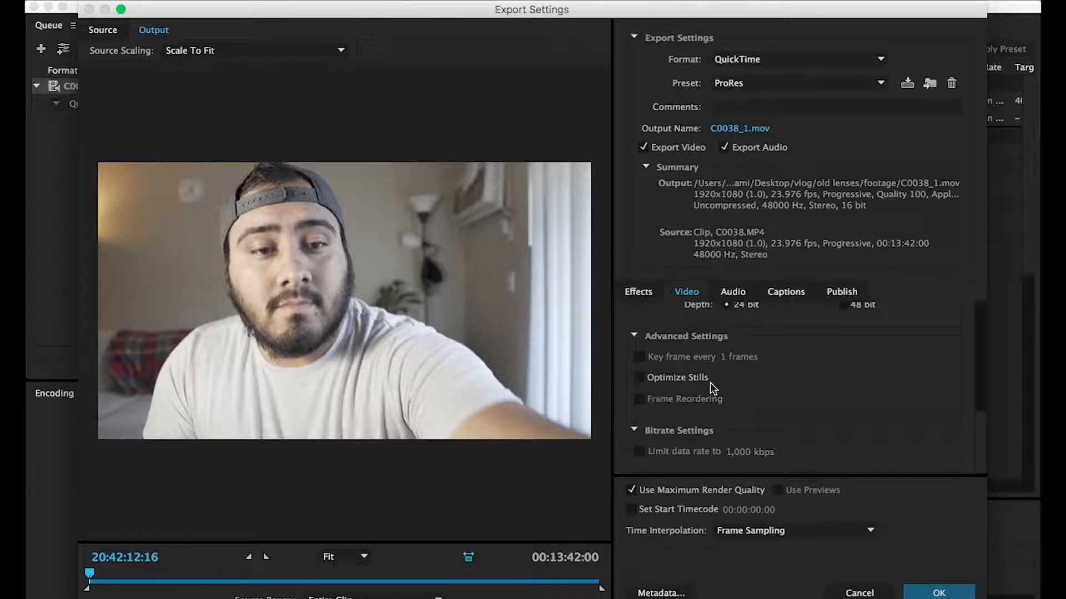
{"action": "scroll", "coordinate": [782, 384], "scroll_direction": "up", "scroll_amount": 9}
{"action": "scroll", "coordinate": [811, 466], "scroll_direction": "down", "scroll_amount": 4}
{"action": "scroll", "coordinate": [653, 336], "scroll_direction": "down", "scroll_amount": 4}
{"action": "scroll", "coordinate": [653, 336], "scroll_direction": "up", "scroll_amount": 10}
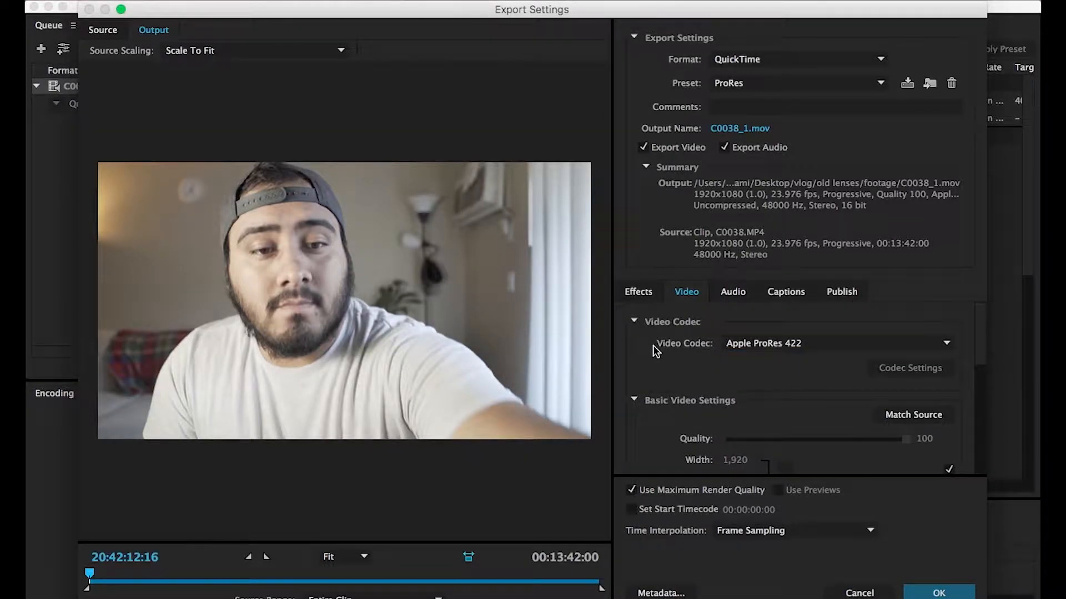
{"action": "scroll", "coordinate": [653, 345], "scroll_direction": "down", "scroll_amount": 5}
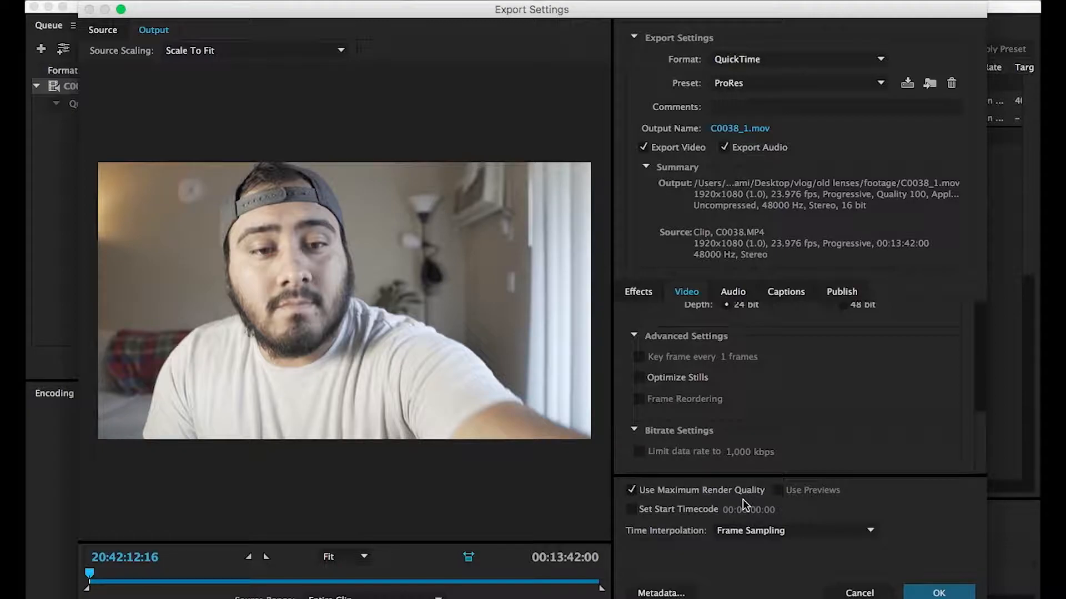
{"action": "scroll", "coordinate": [805, 391], "scroll_direction": "up", "scroll_amount": 5}
{"action": "scroll", "coordinate": [805, 392], "scroll_direction": "down", "scroll_amount": 3}
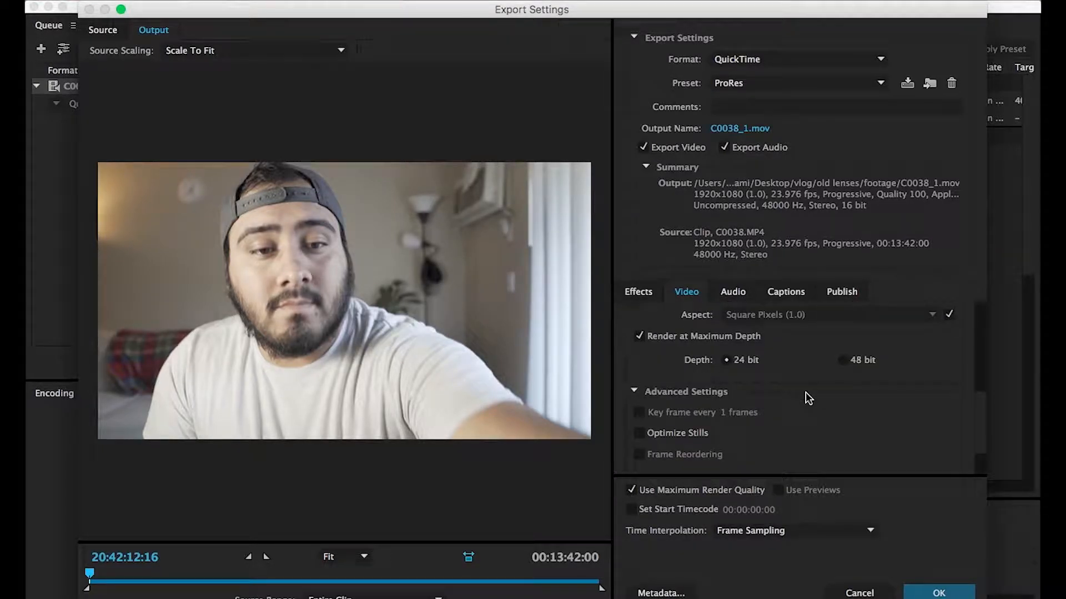
{"action": "scroll", "coordinate": [806, 393], "scroll_direction": "down", "scroll_amount": 2}
- Accept the ProRes export settings for C0038.MP4 and start encoding the queue
{"action": "mouse_move", "coordinate": [833, 597]}
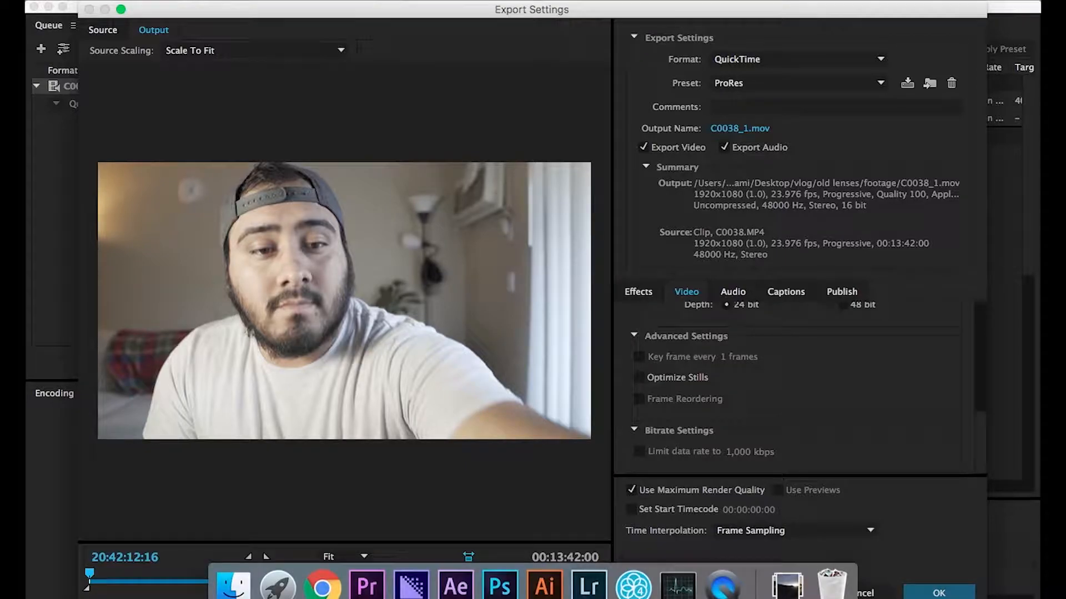
{"action": "left_click", "coordinate": [951, 592]}
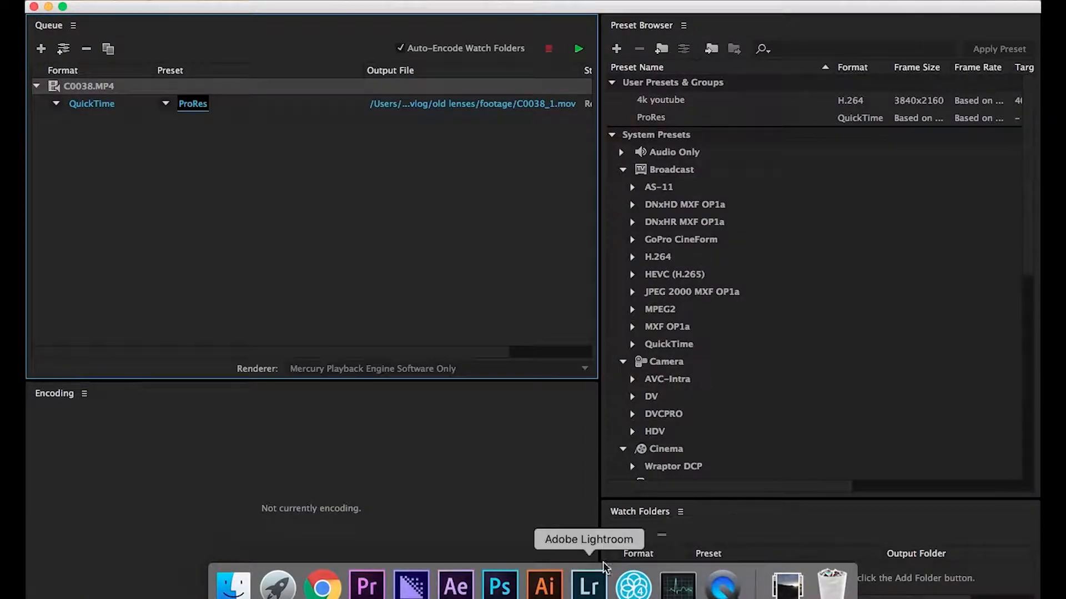
{"action": "left_click", "coordinate": [579, 49]}
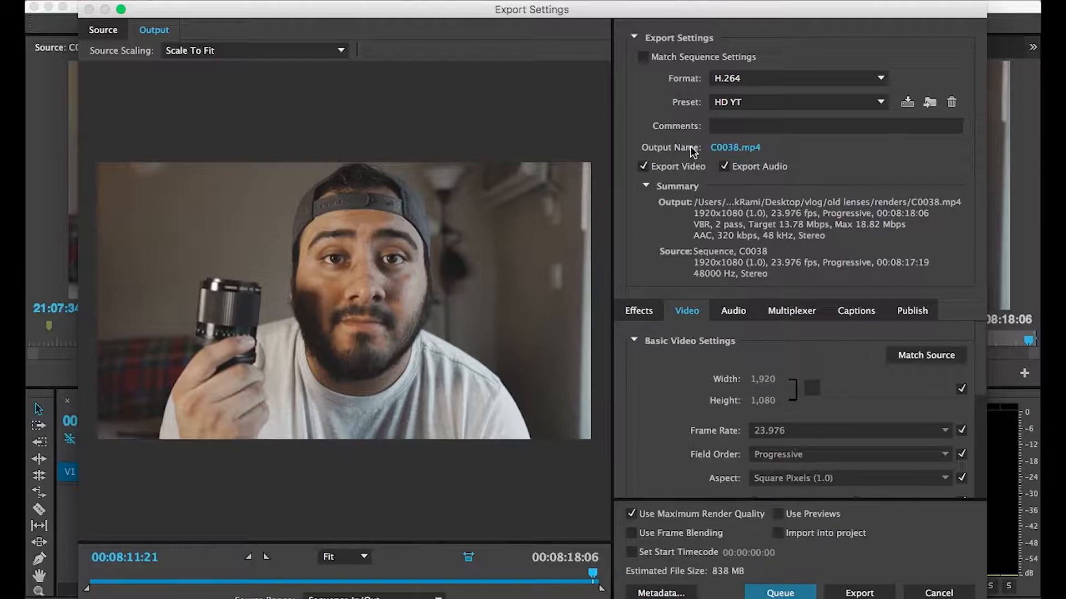
- Check the save location of the C0038.mp4 export and examine its H.264 video settings down to the bitrate section
{"action": "left_click", "coordinate": [722, 147]}
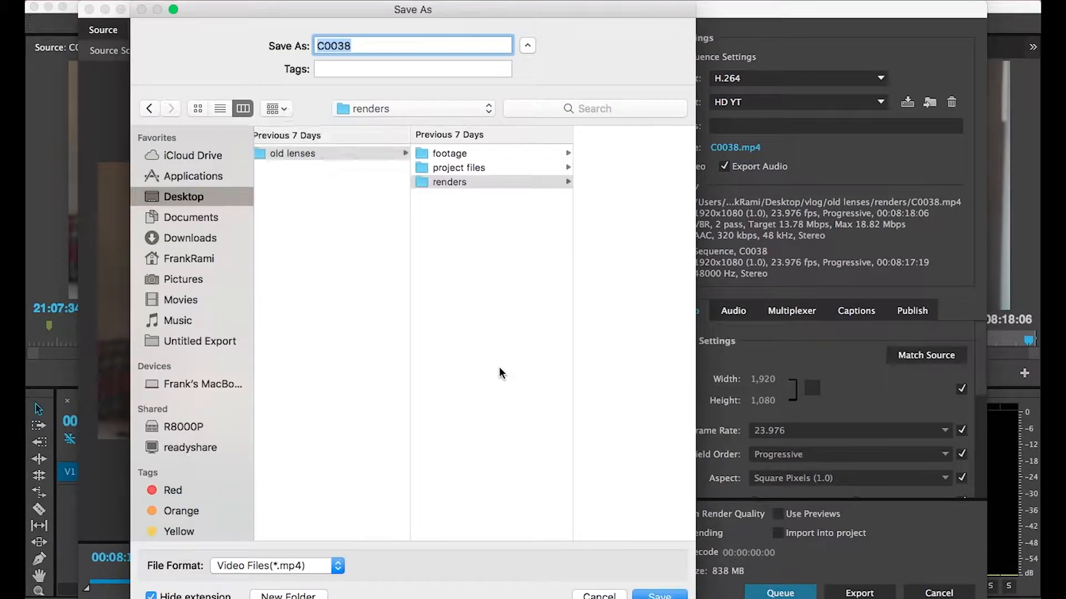
{"action": "key", "text": "Escape"}
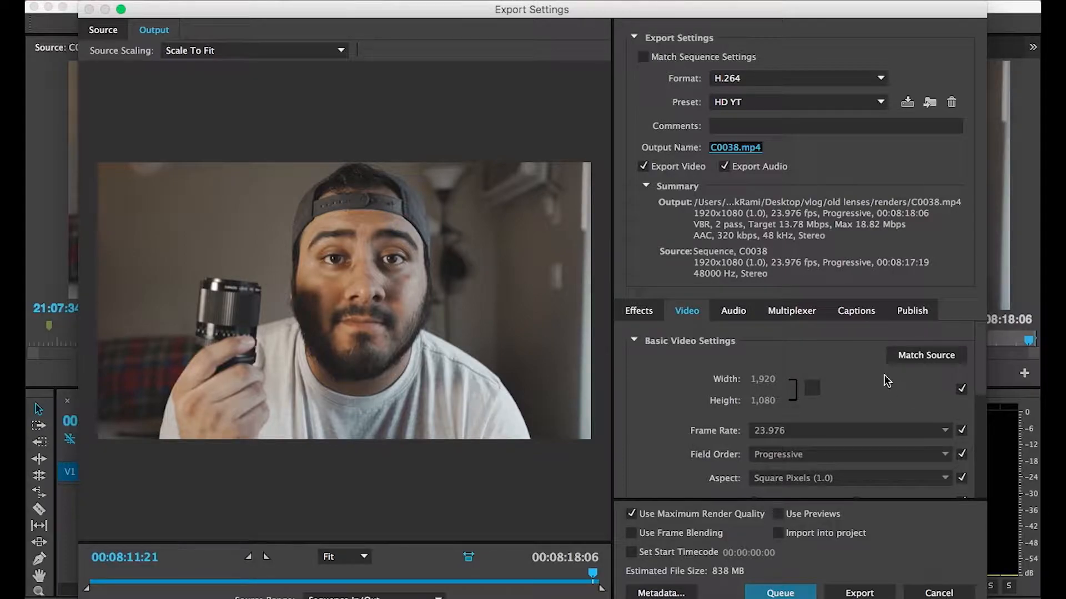
{"action": "scroll", "coordinate": [984, 379], "scroll_direction": "down", "scroll_amount": 3}
{"action": "scroll", "coordinate": [983, 378], "scroll_direction": "down", "scroll_amount": 5}
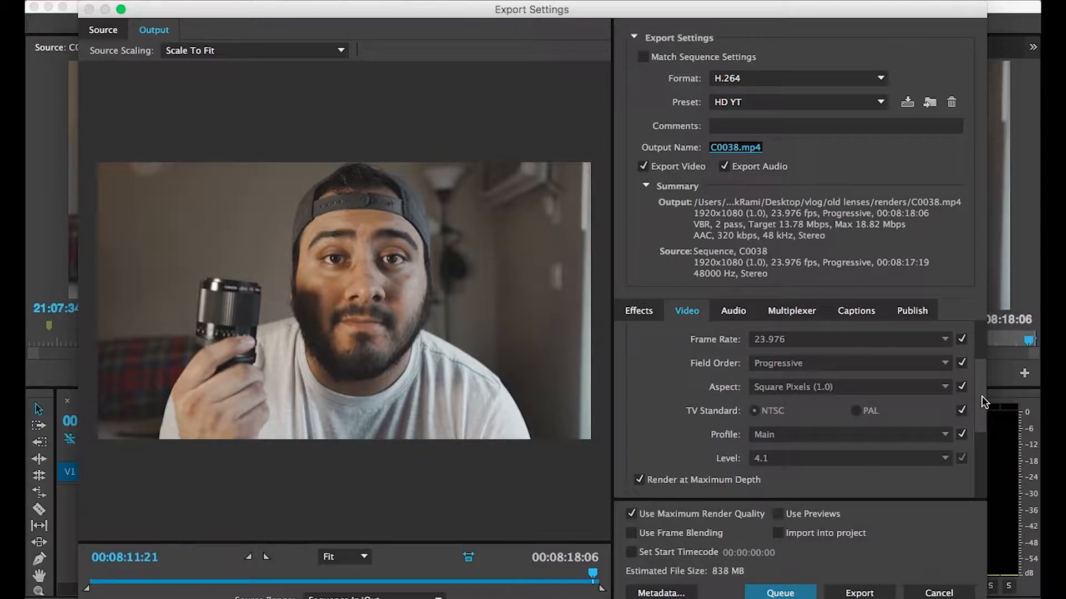
{"action": "left_click_drag", "start_coordinate": [982, 396], "coordinate": [979, 425]}
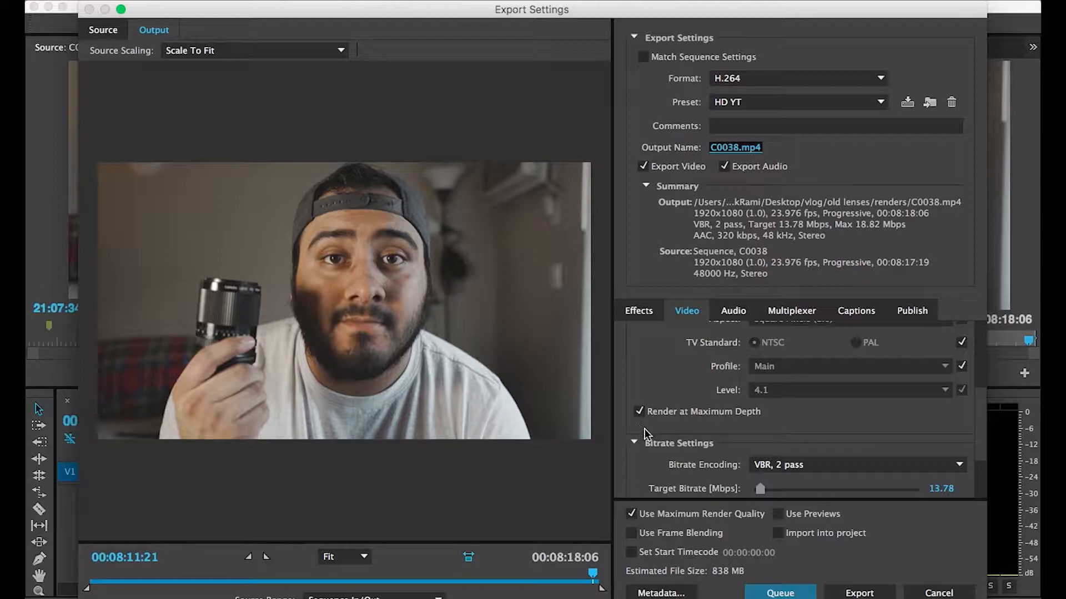
{"action": "scroll", "coordinate": [979, 413], "scroll_direction": "down", "scroll_amount": 5}
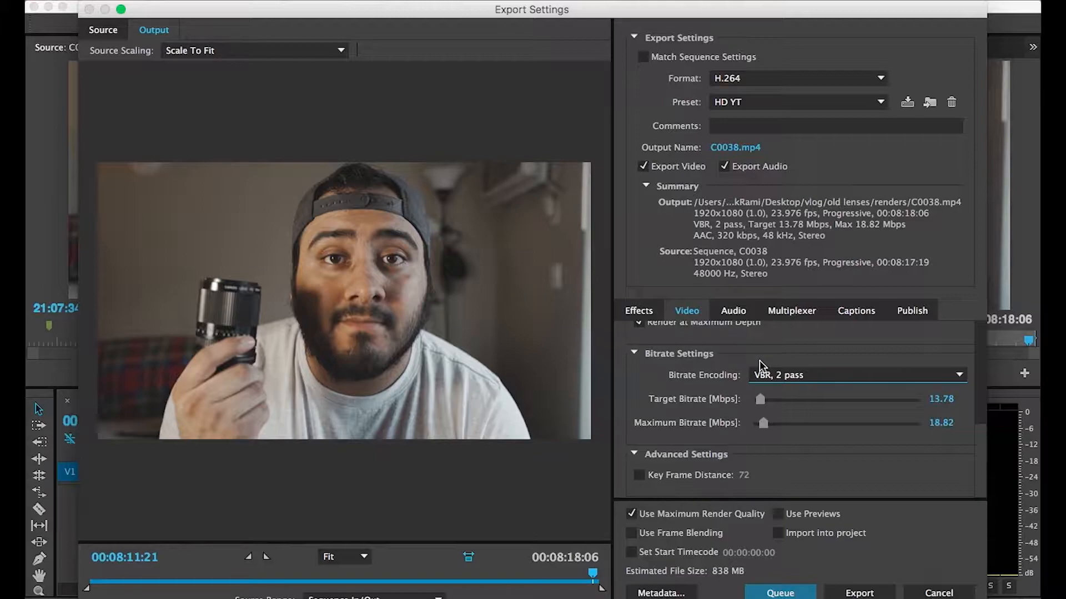
- Review the bitrate encoding options CBR, VBR 1 pass and VBR 2 pass for the H.264 export
{"action": "left_click", "coordinate": [788, 377]}
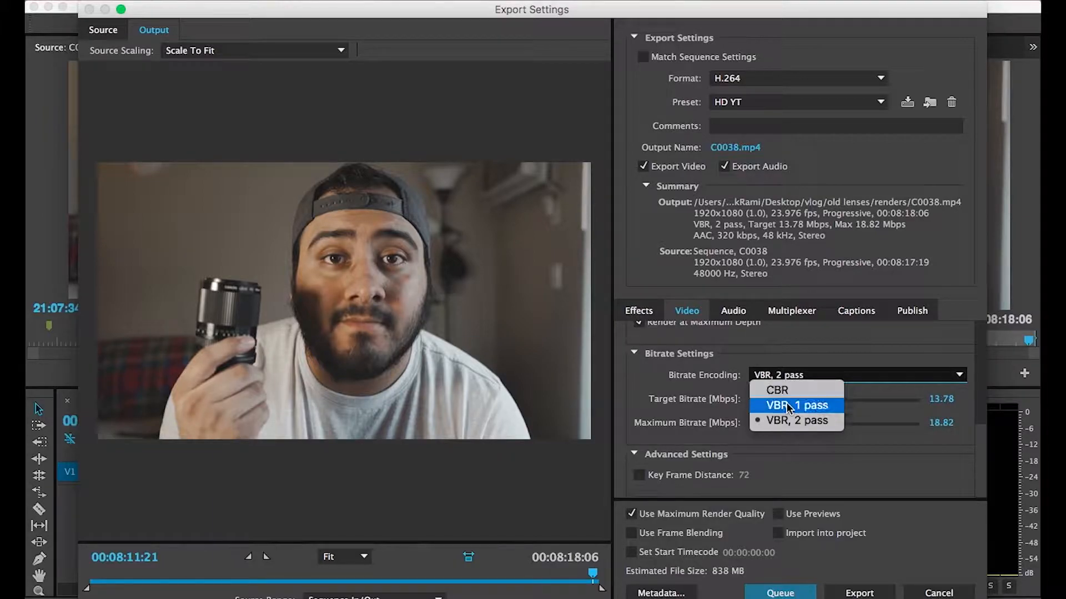
{"action": "left_click", "coordinate": [823, 455]}
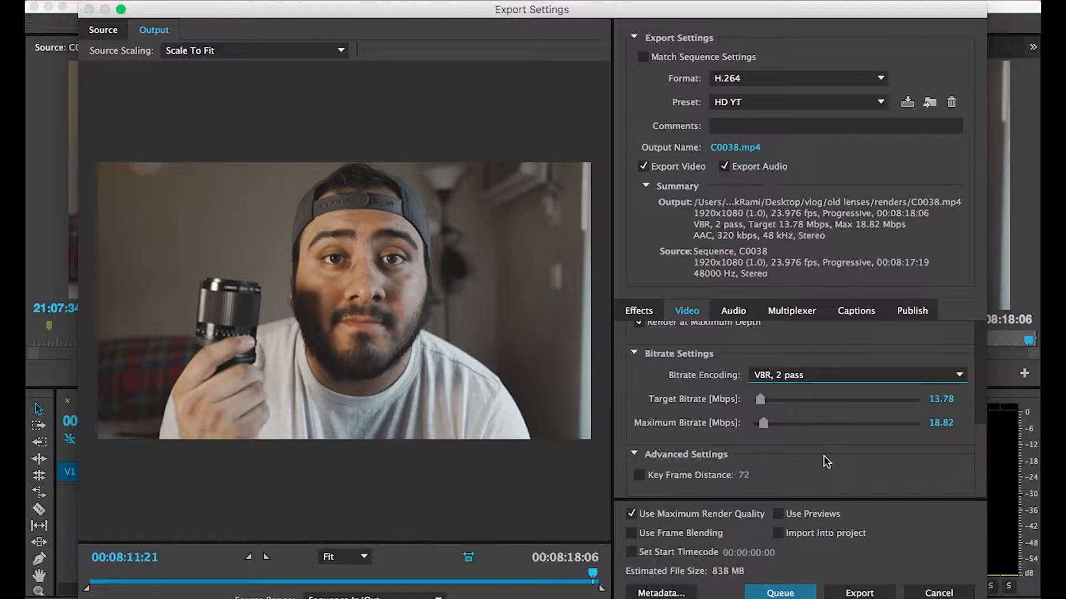
{"action": "left_click", "coordinate": [821, 373]}
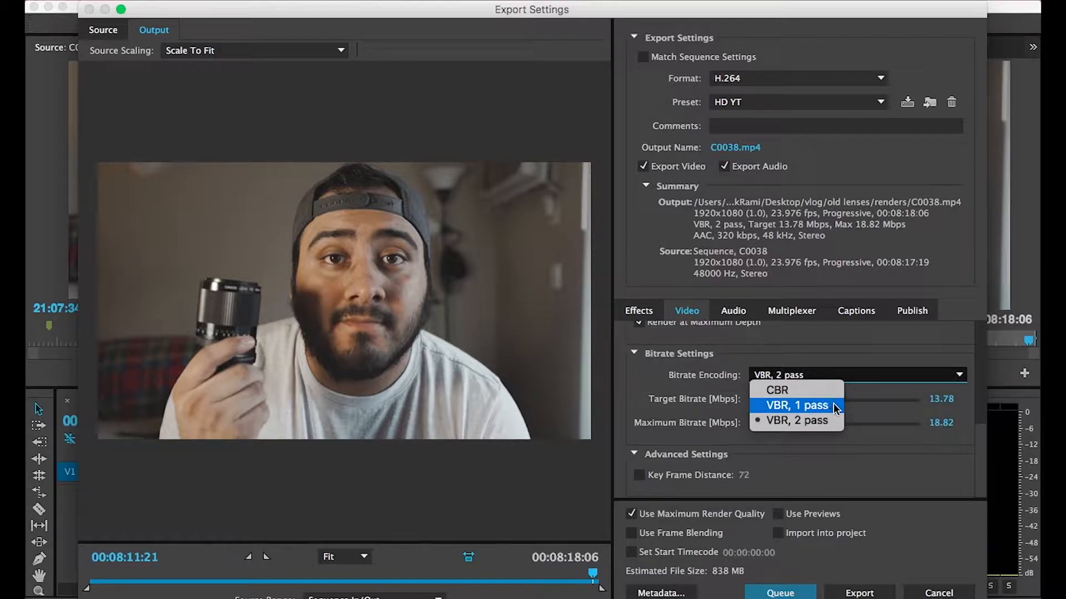
{"action": "left_click", "coordinate": [873, 468]}
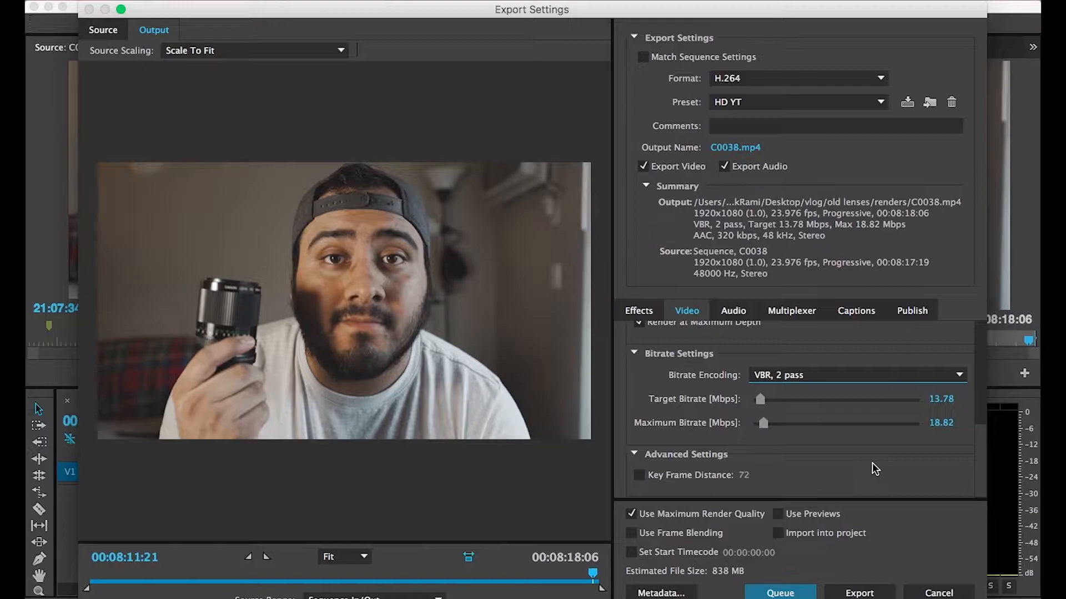
{"action": "left_click", "coordinate": [864, 375]}
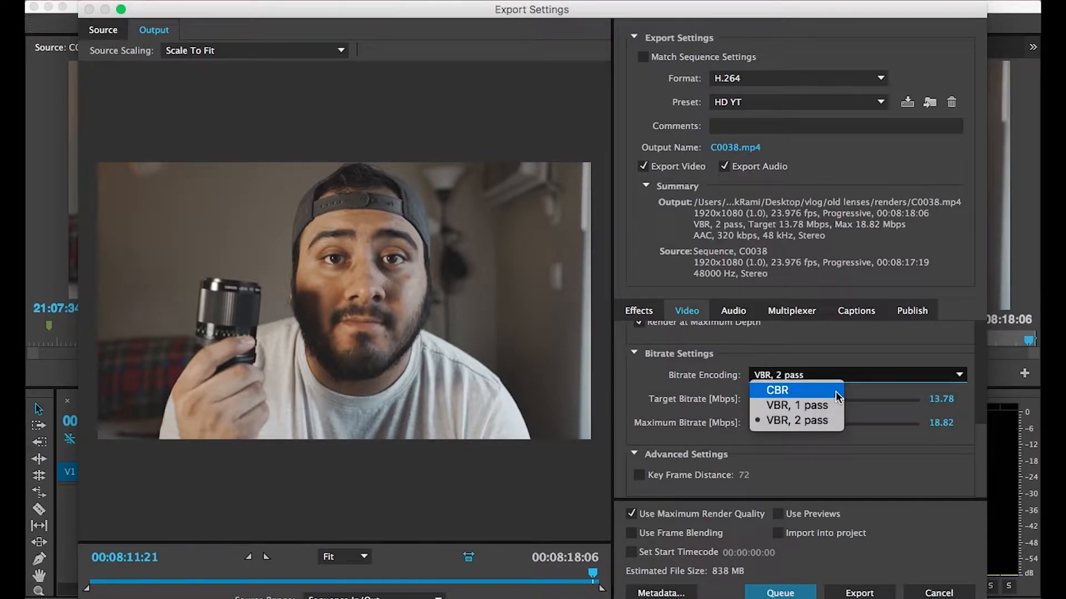
{"action": "left_click", "coordinate": [822, 444]}
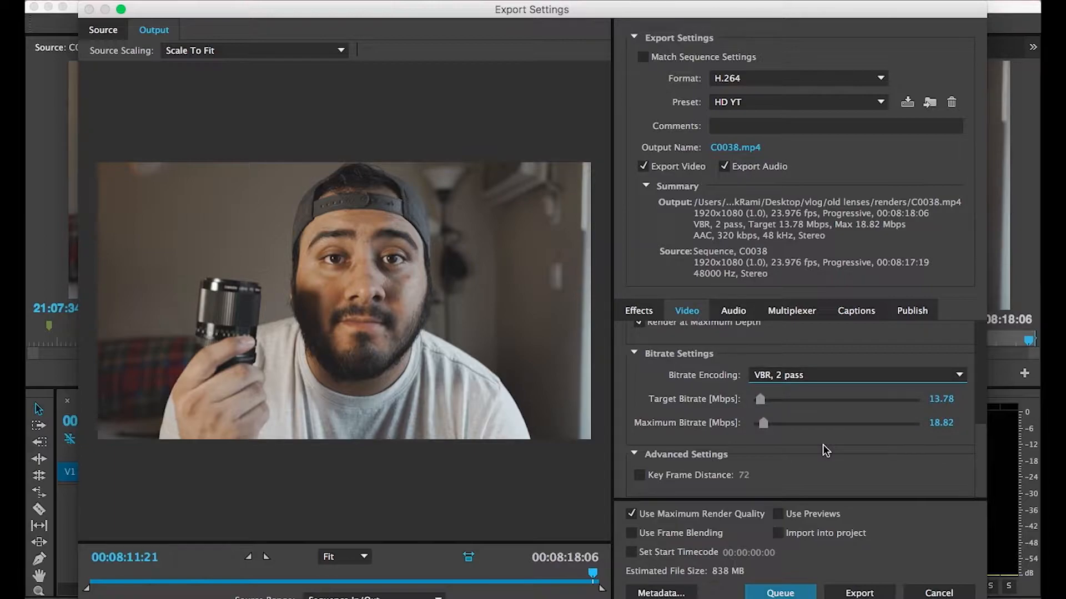